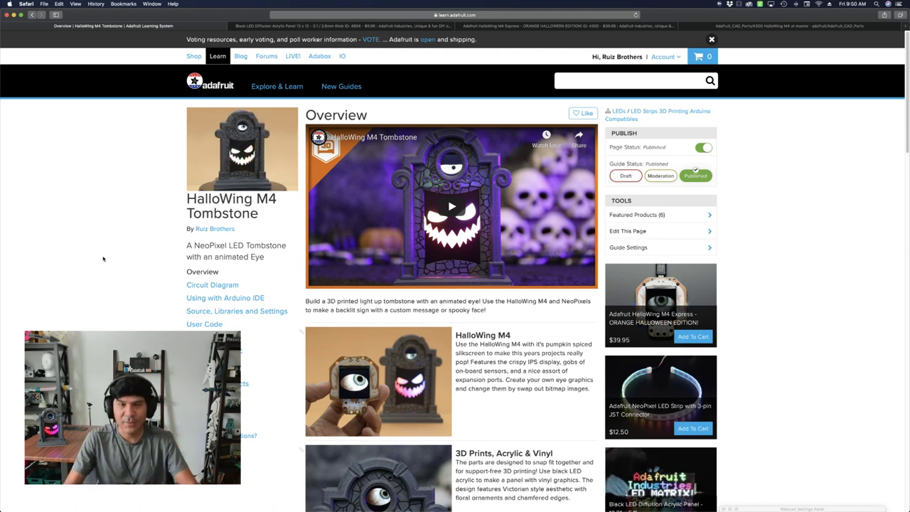
Review the HalloWing M4 Tombstone guide's overview and its parts list.
scroll(331, 270, "down", 3)
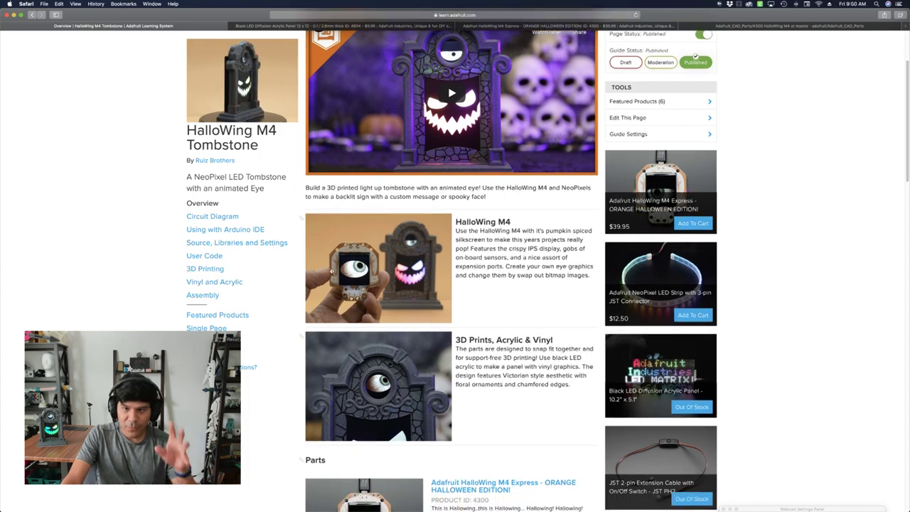
scroll(331, 270, "down", 10)
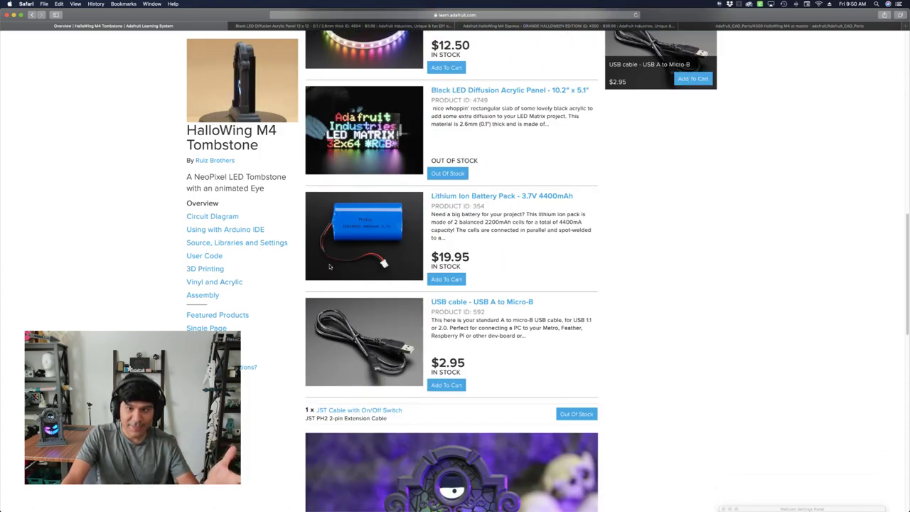
scroll(329, 266, "up", 4)
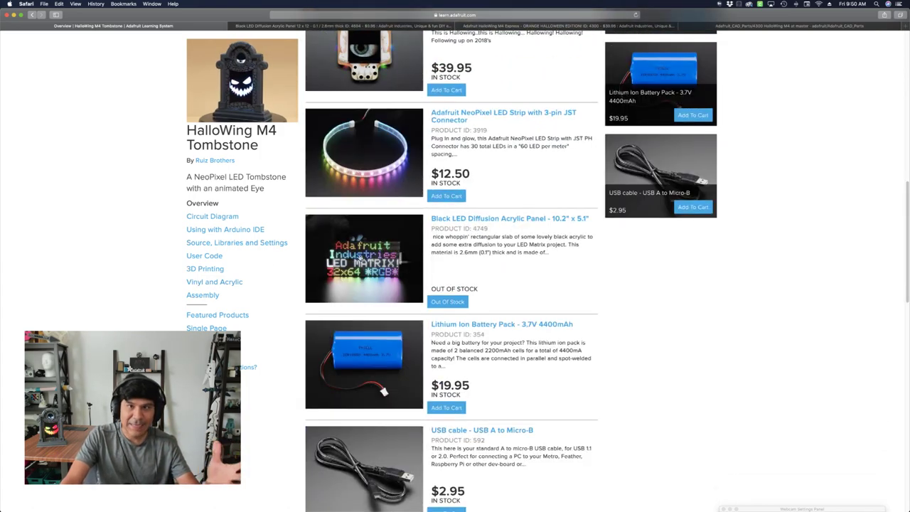
Look over the product pages for the 12" x 12" black LED diffusion acrylic panel and the HalloWing M4 Express, and return to the guide.
left_click(303, 25)
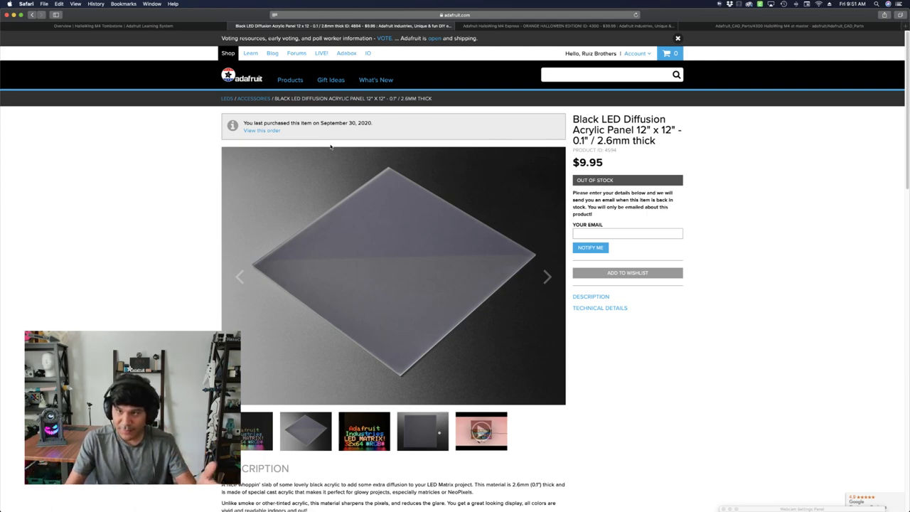
left_click(634, 234)
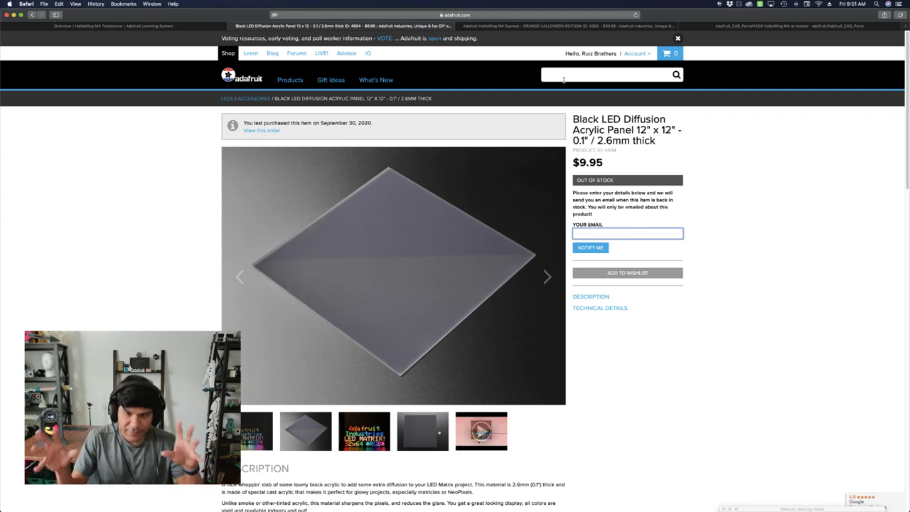
left_click(508, 25)
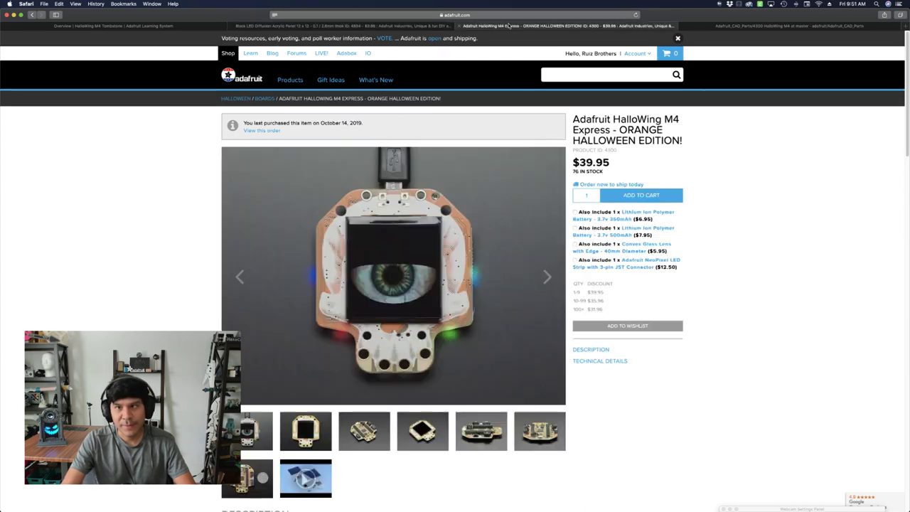
left_click(155, 27)
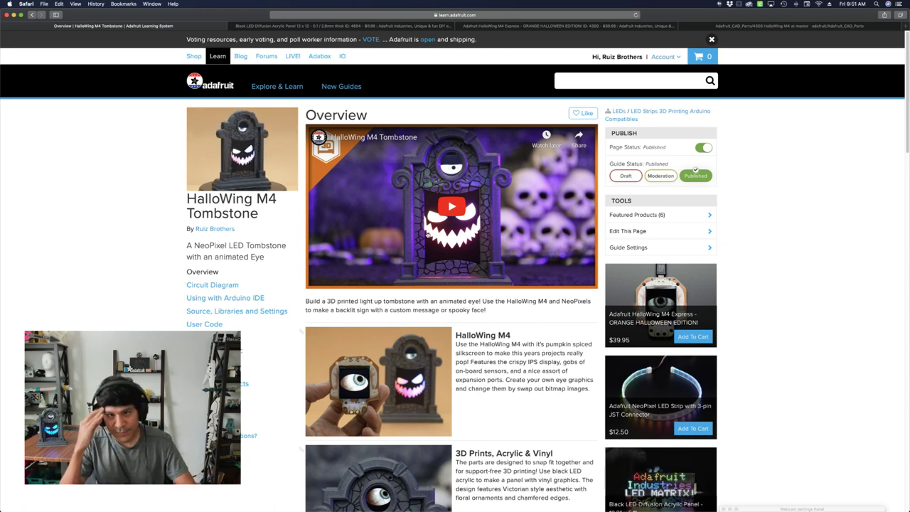
Switch to Preview and compare the good-diffusion photo with the photos of side-installed LEDs and of the LED distance.
key("super+Tab")
key("super+Tab")
key("super+Tab")
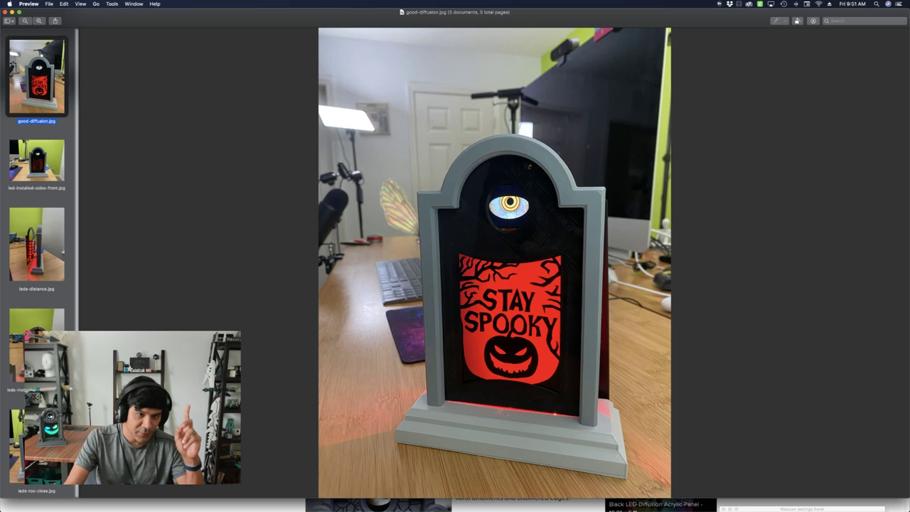
left_click(37, 345)
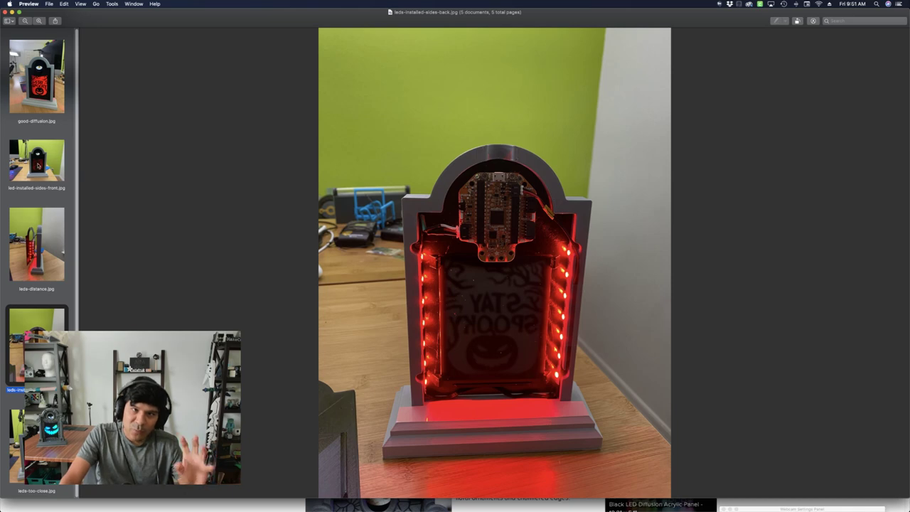
left_click(38, 164)
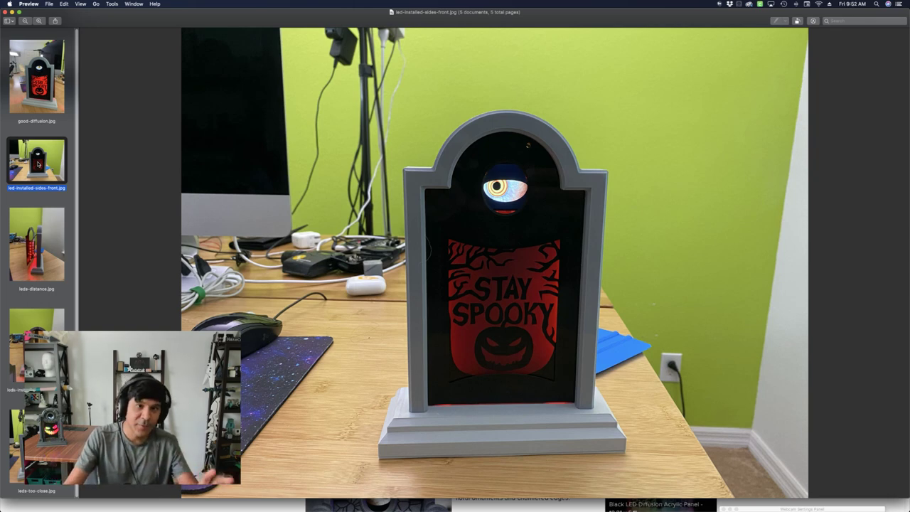
left_click(13, 83)
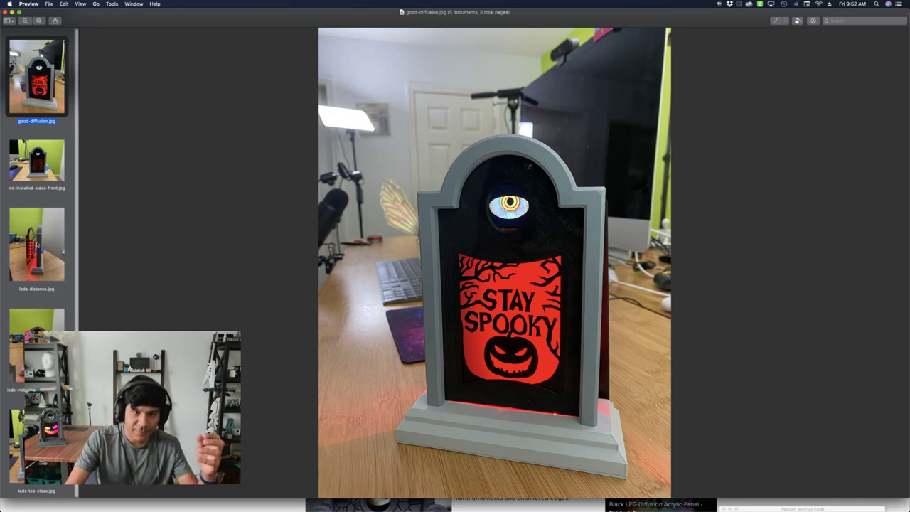
left_click(37, 246)
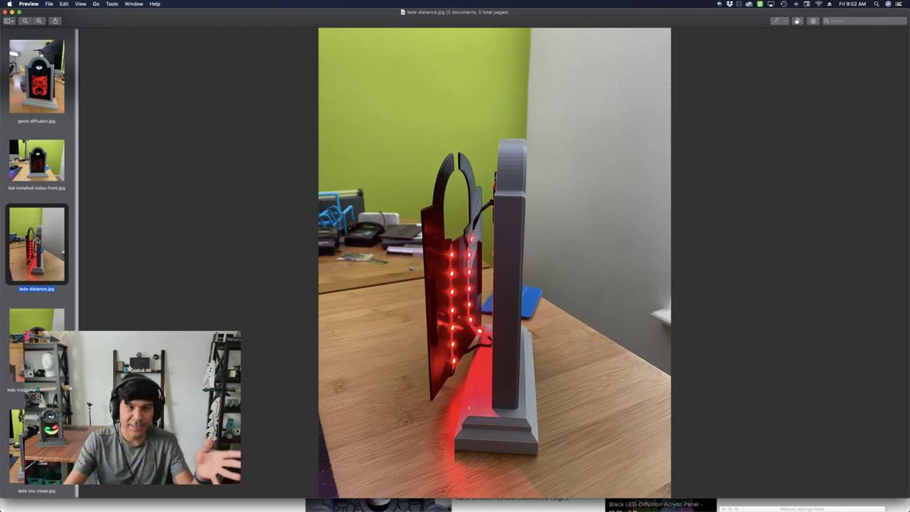
left_click(23, 126)
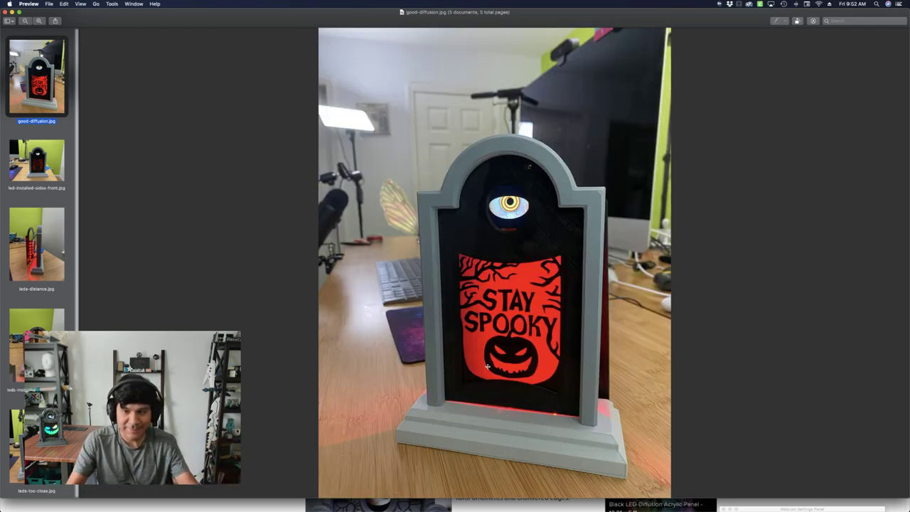
Compare the leds-distance and leds-too-close photos with the side-installed LED and good-diffusion photos.
left_click(28, 347)
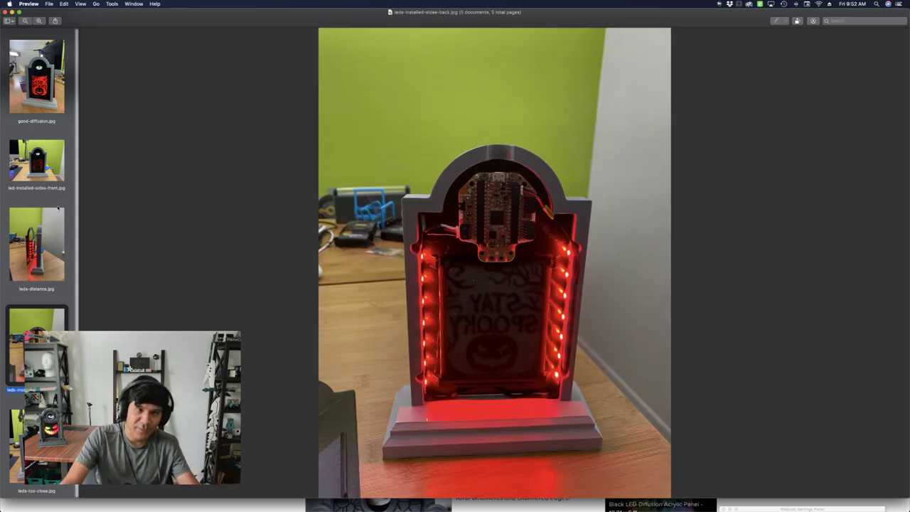
key("Up")
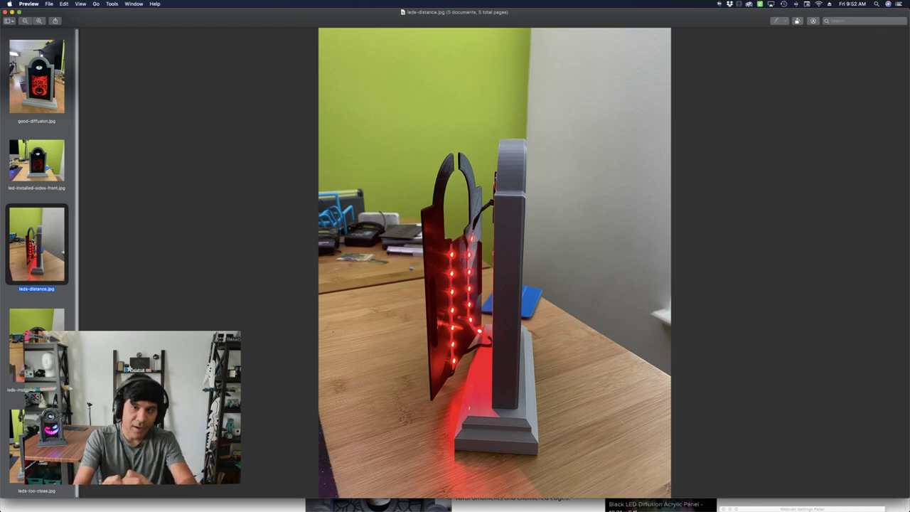
key("Down")
key("Down")
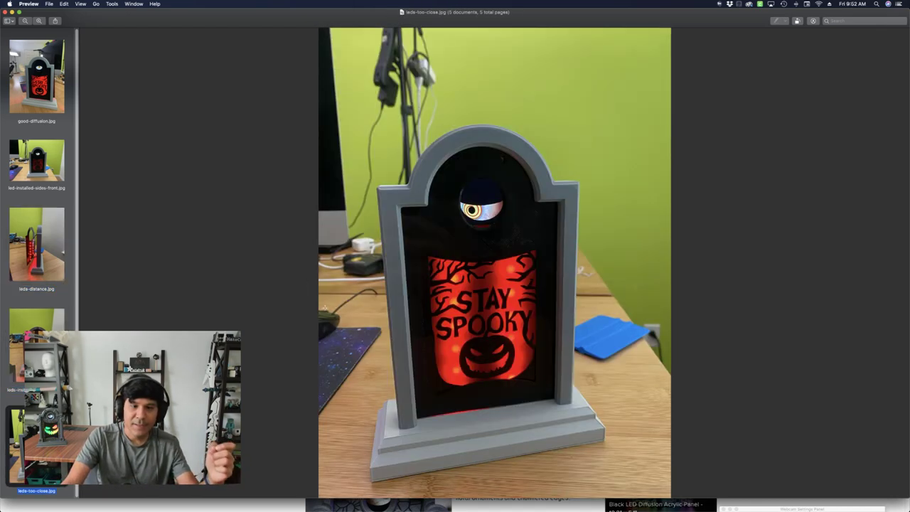
key("Up")
key("Up")
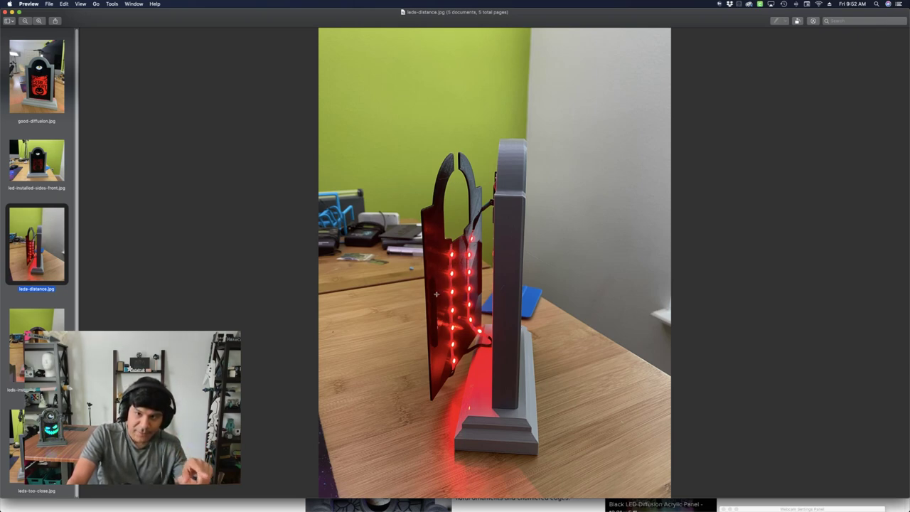
left_click(36, 448)
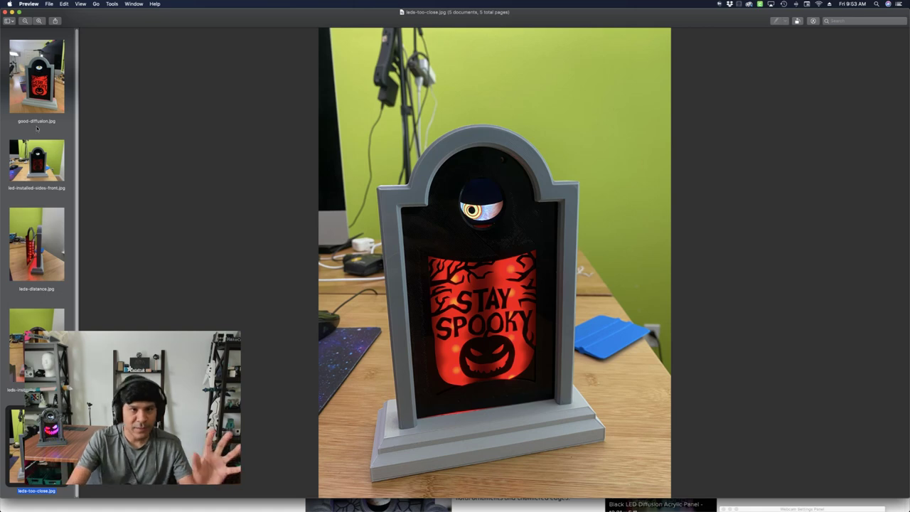
left_click(52, 86)
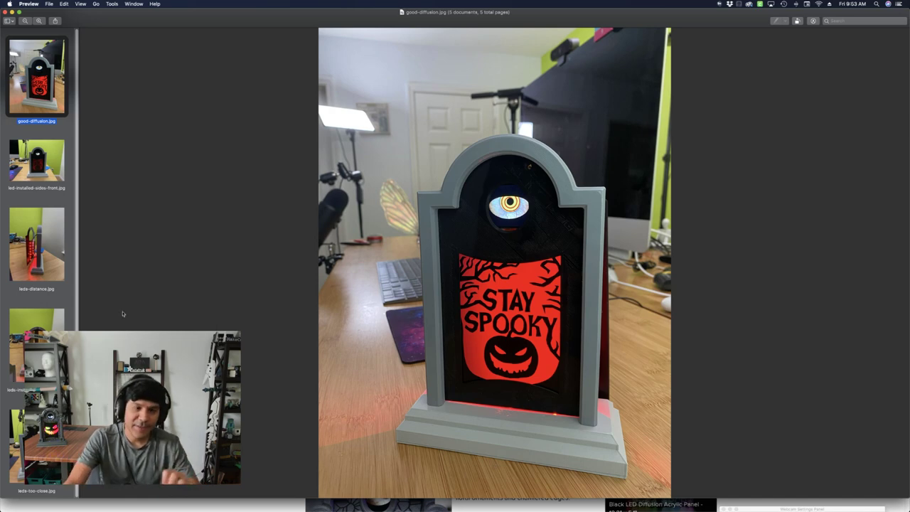
key("Down")
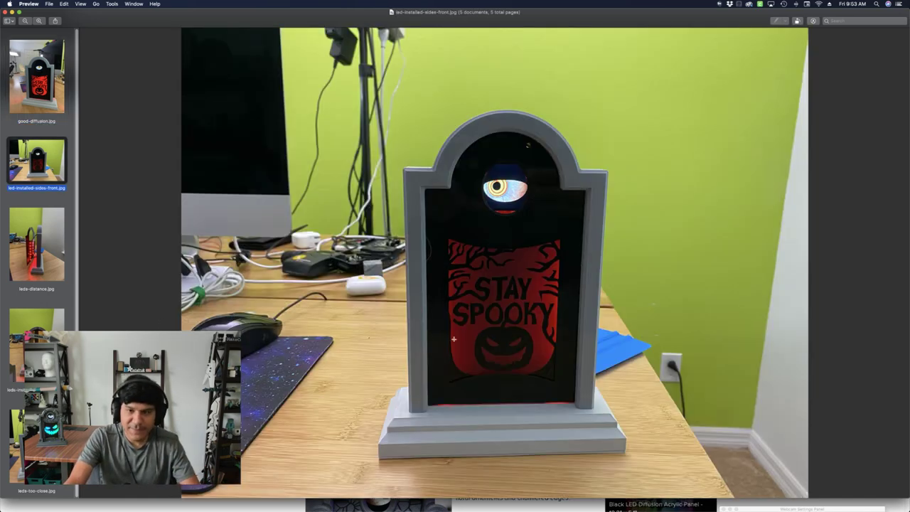
Switch to Fusion 360 and bring up the TombStone v19 design.
key("super+Tab")
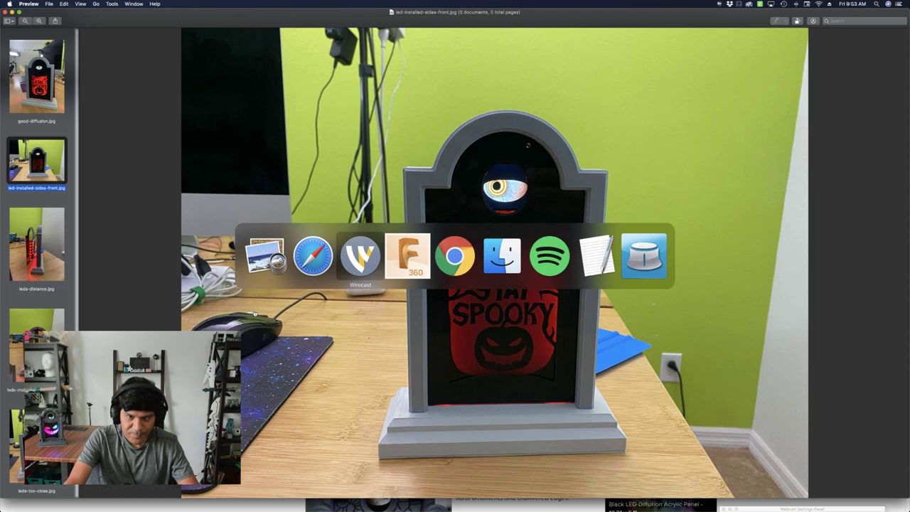
key("super+Tab")
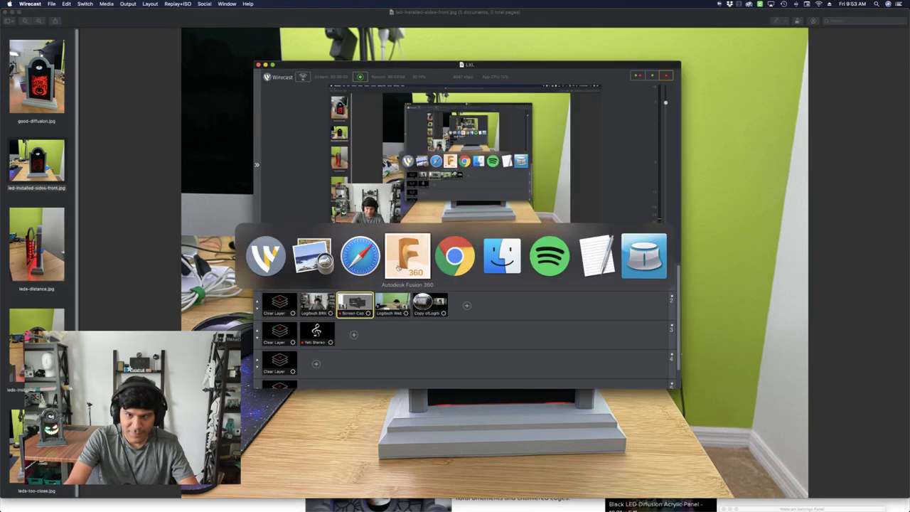
left_click(415, 263)
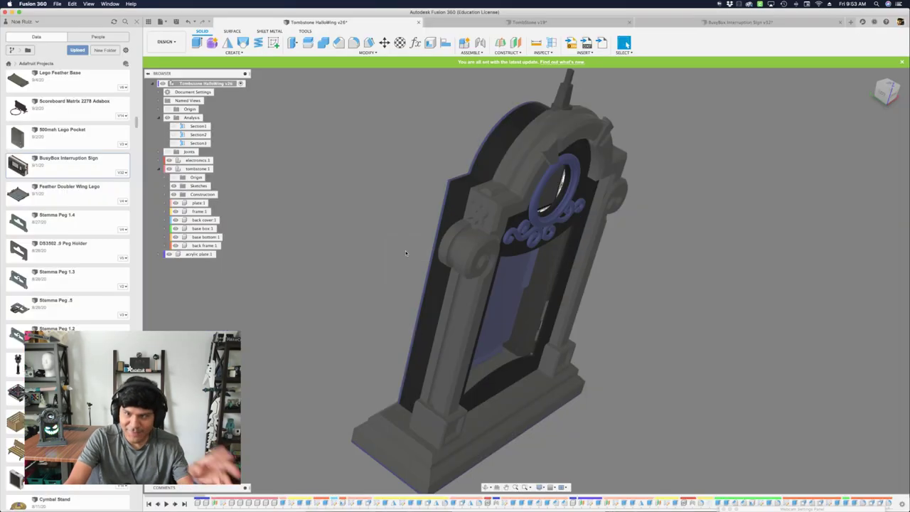
left_click(605, 20)
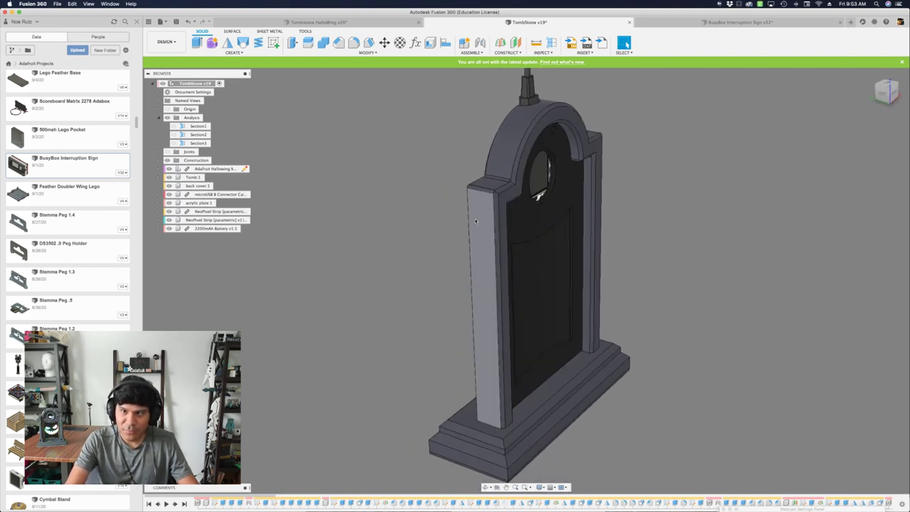
Inspect the plain tombstone from front to rear and hide its back cover component.
scroll(518, 216, "up", 2)
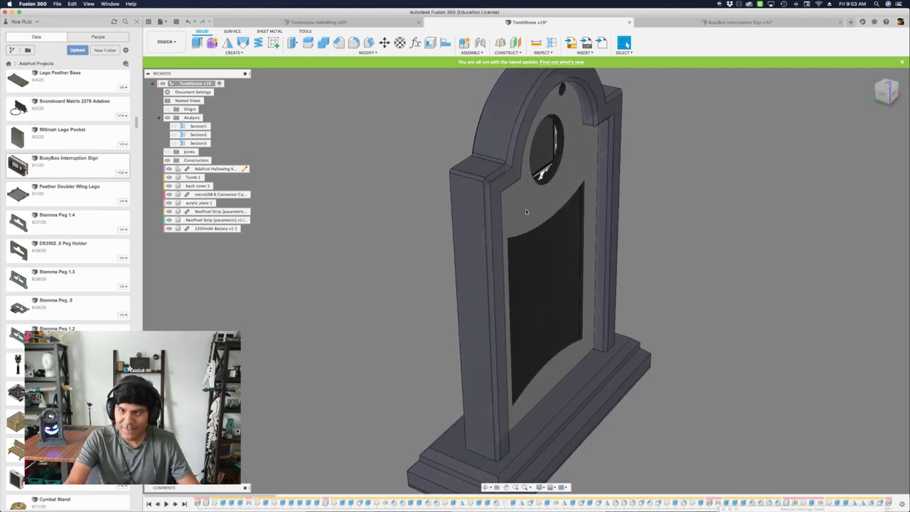
left_click(523, 209)
left_click(488, 136)
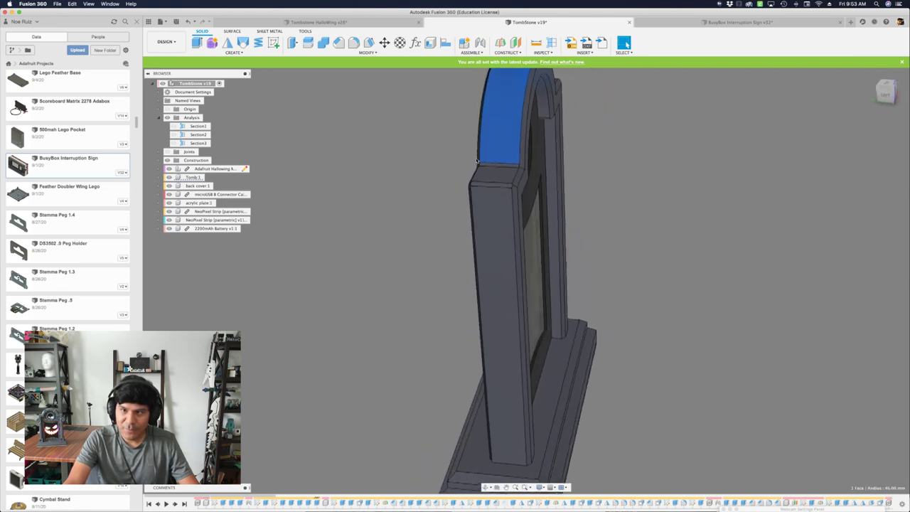
left_click_drag(477, 160, 489, 269)
left_click(422, 242)
left_click(343, 205)
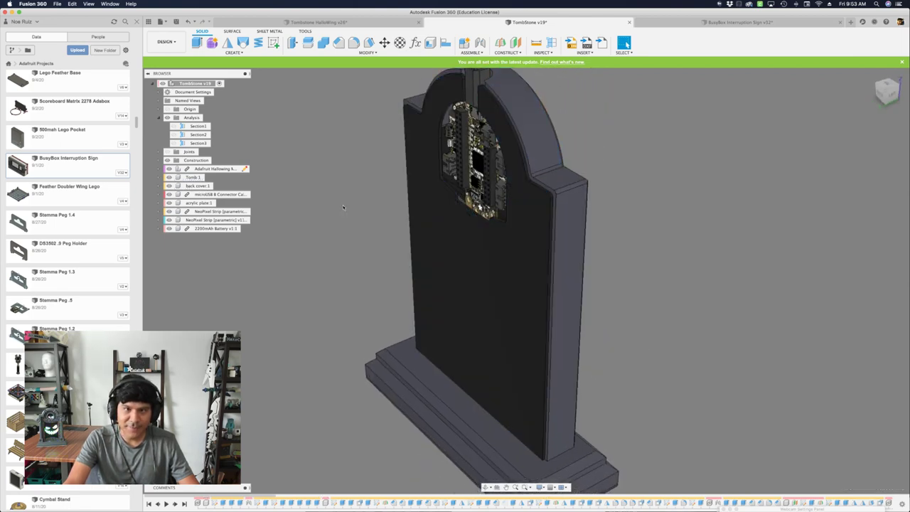
left_click(170, 185)
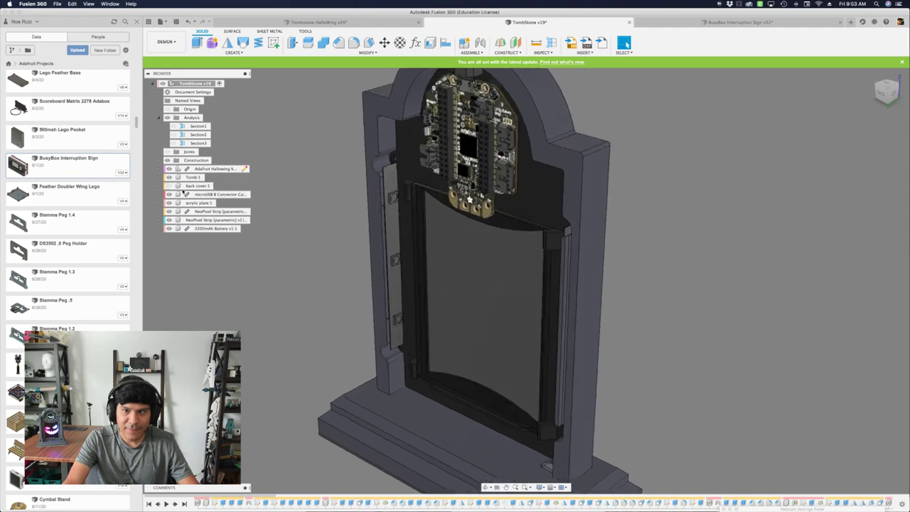
Measure the distance between the side NeoPixel strip's face and the side edge face of the acrylic plate, and clear the selection.
scroll(594, 192, "up", 5)
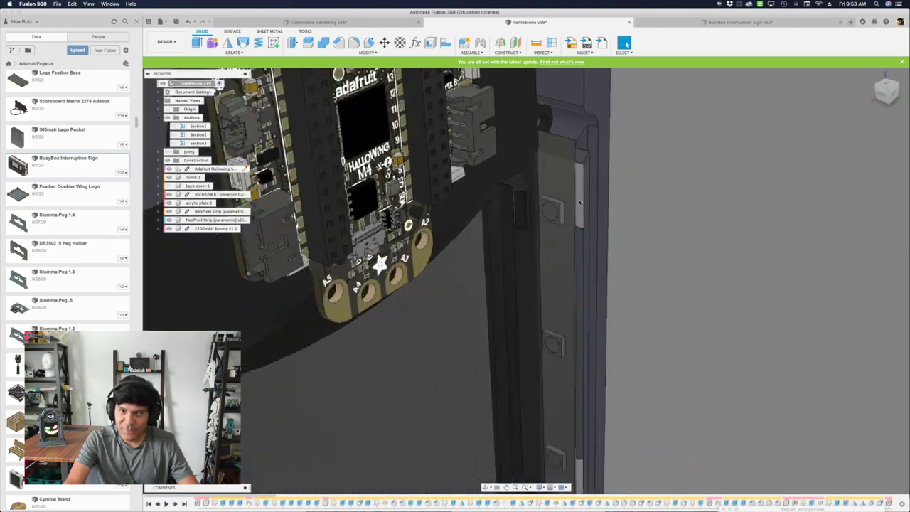
scroll(579, 206, "down", 5)
scroll(555, 223, "up", 1)
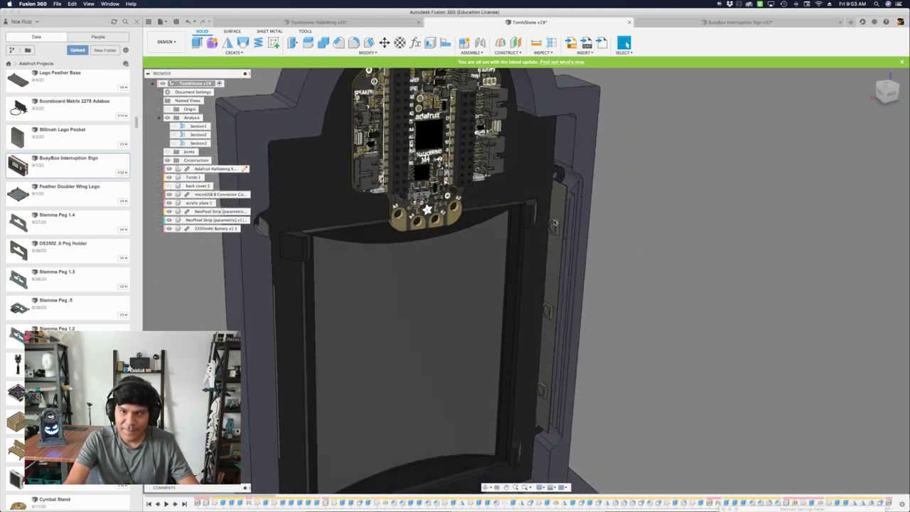
scroll(554, 224, "up", 4)
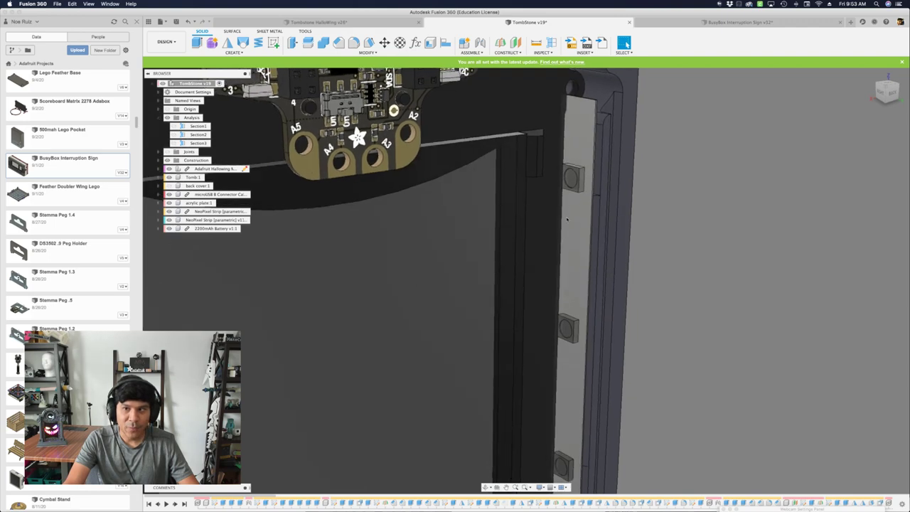
left_click(572, 223)
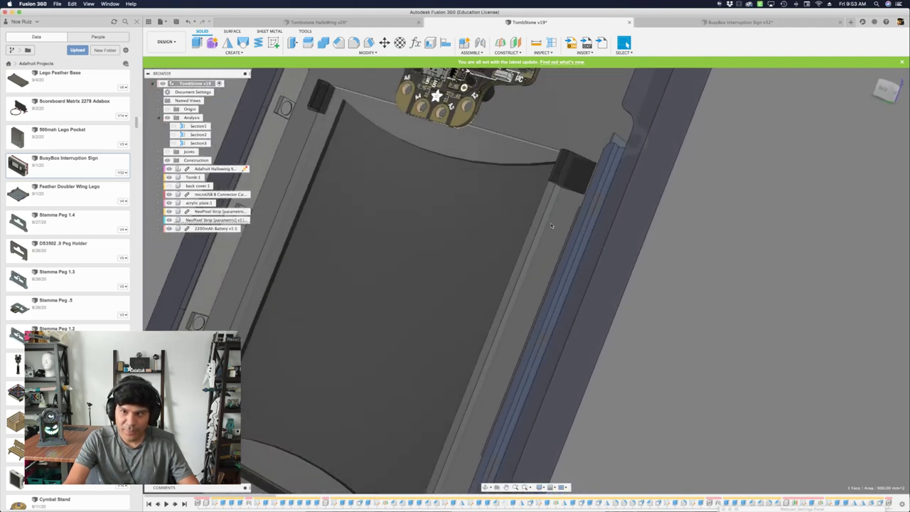
scroll(544, 224, "up", 3)
left_click(541, 223)
scroll(544, 223, "down", 5)
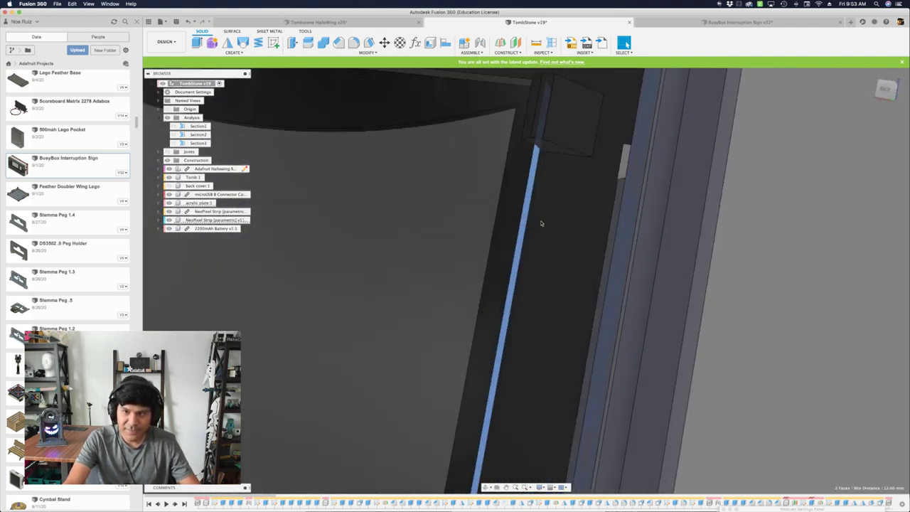
scroll(595, 232, "down", 2)
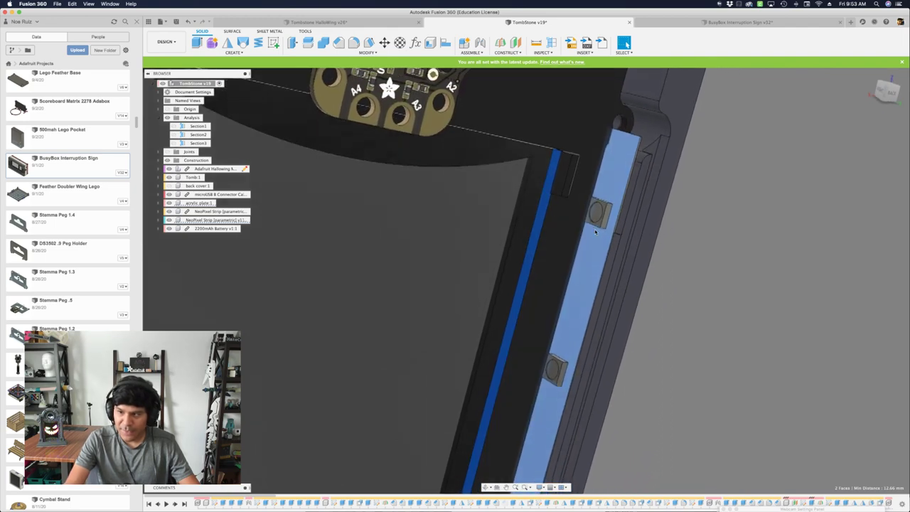
scroll(595, 232, "down", 5)
left_click(728, 261)
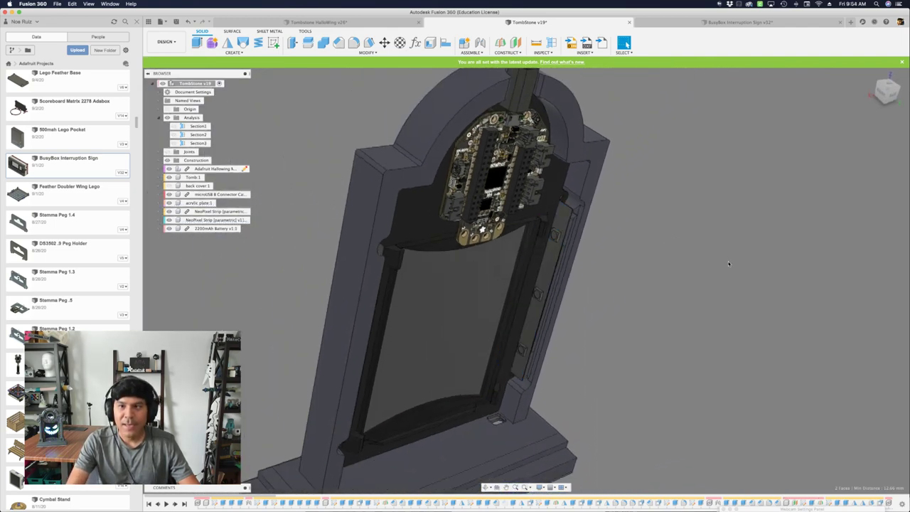
Bring up the Tombstone HalloWing v26 design and look it over from front to rear.
scroll(727, 263, "down", 1)
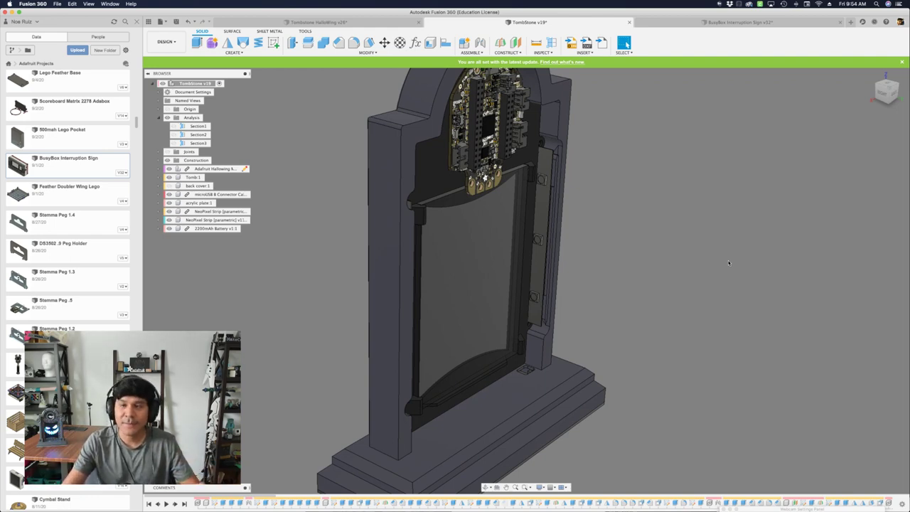
scroll(352, 190, "down", 3)
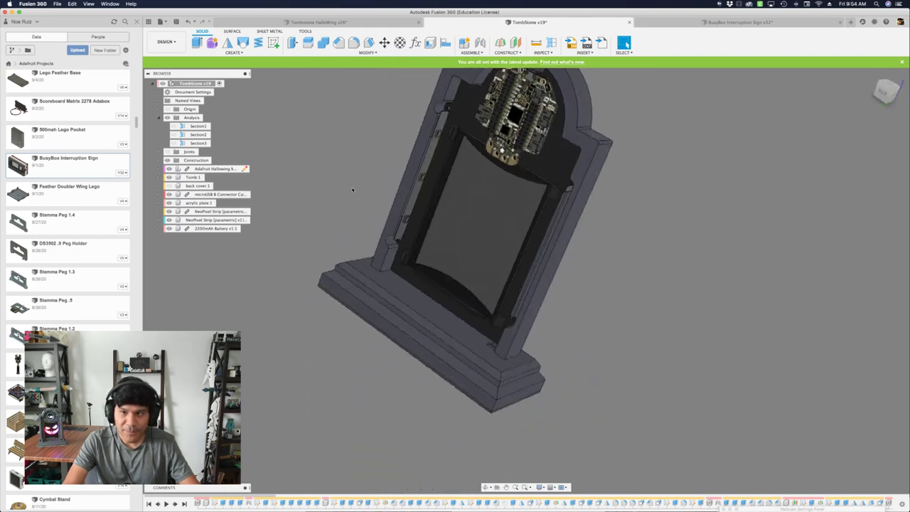
left_click(323, 22)
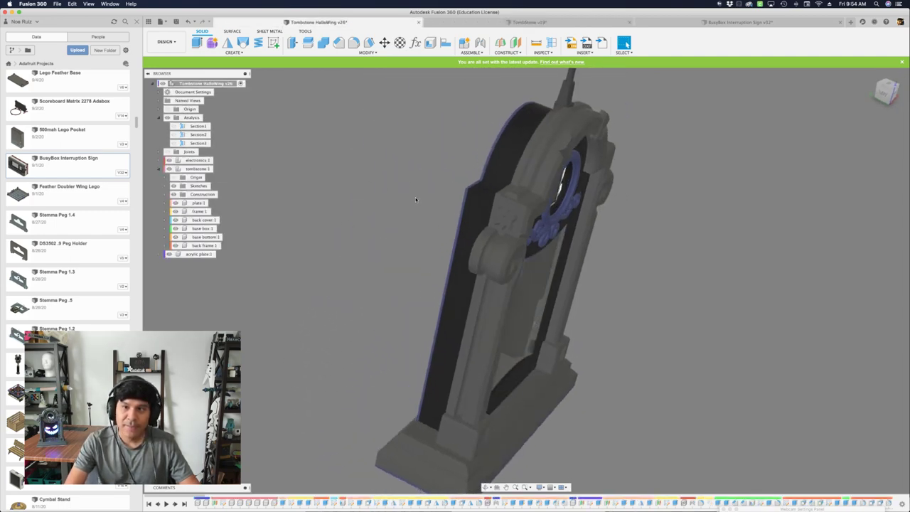
left_click_drag(415, 199, 416, 199)
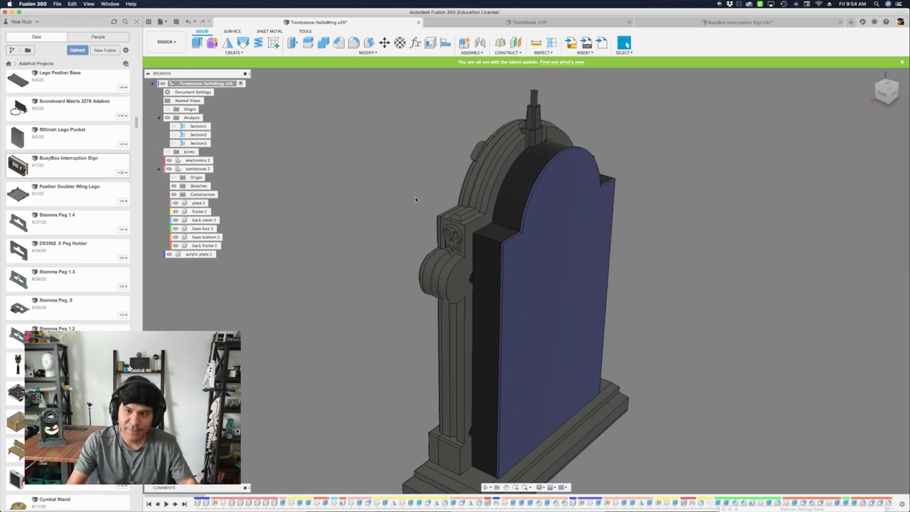
scroll(472, 226, "down", 2)
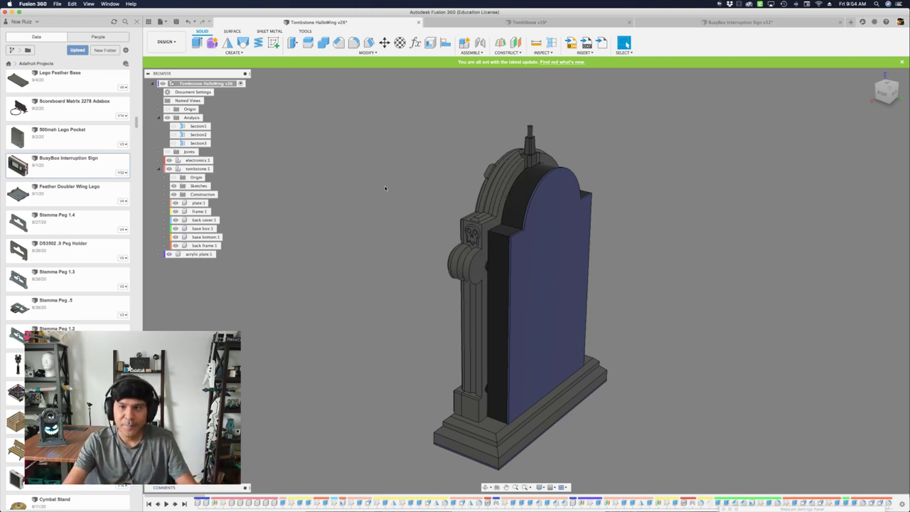
Measure the distance between the back cover's face and the acrylic plate's face in the Section2 cutaway, and hide the section again.
left_click(172, 134)
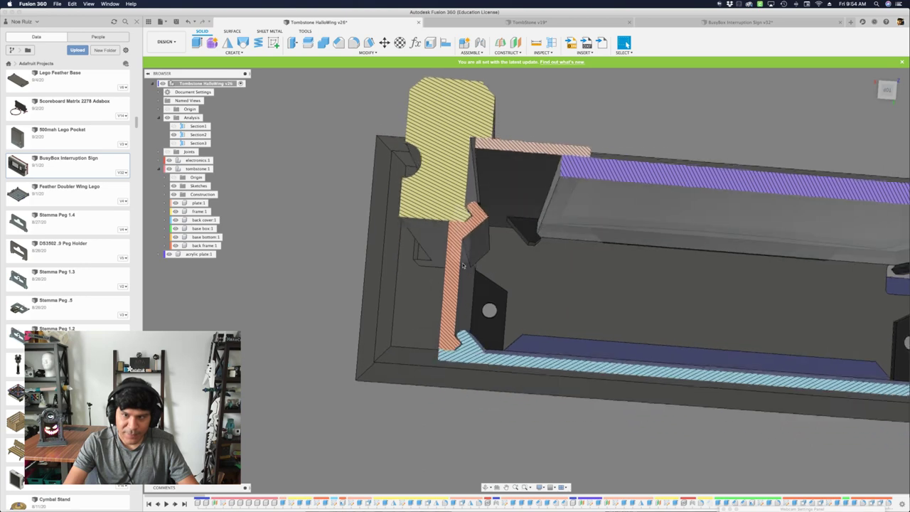
left_click(515, 259)
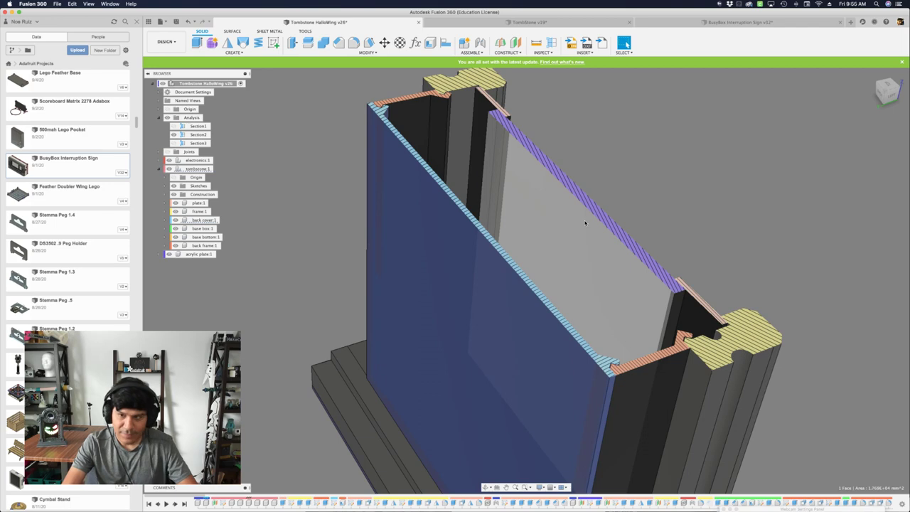
left_click(585, 223, "shift")
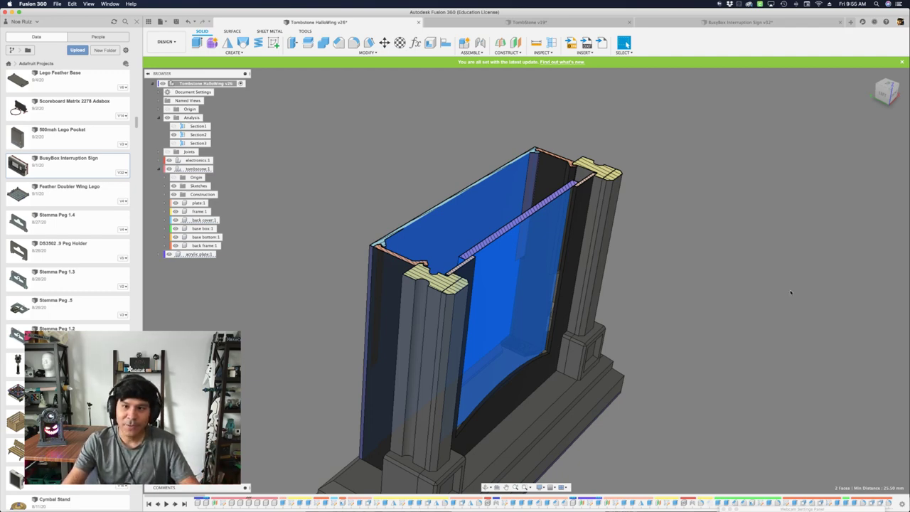
left_click(385, 169)
scroll(390, 168, "down", 3)
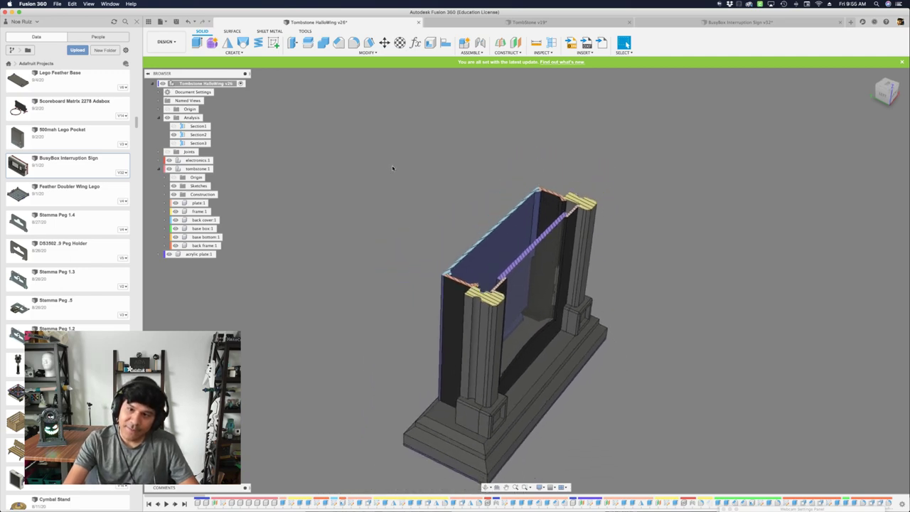
left_click(174, 135)
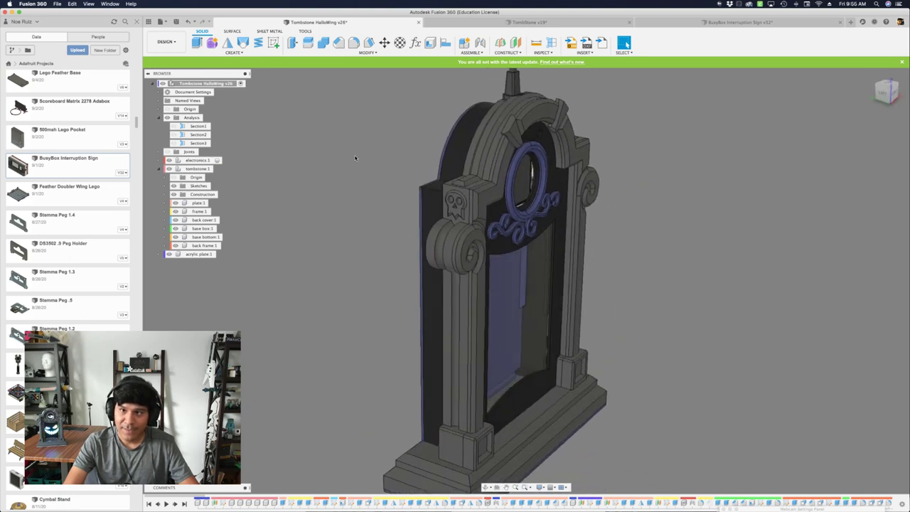
Bring up the BusyBox Interruption Sign v32 design and examine it with and without the back-fill component.
left_click(746, 23)
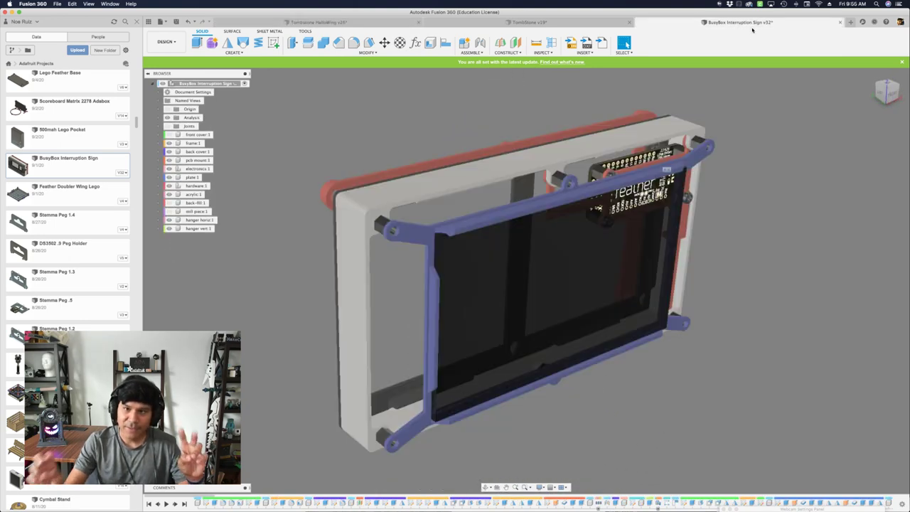
left_click(168, 210)
left_click(169, 211)
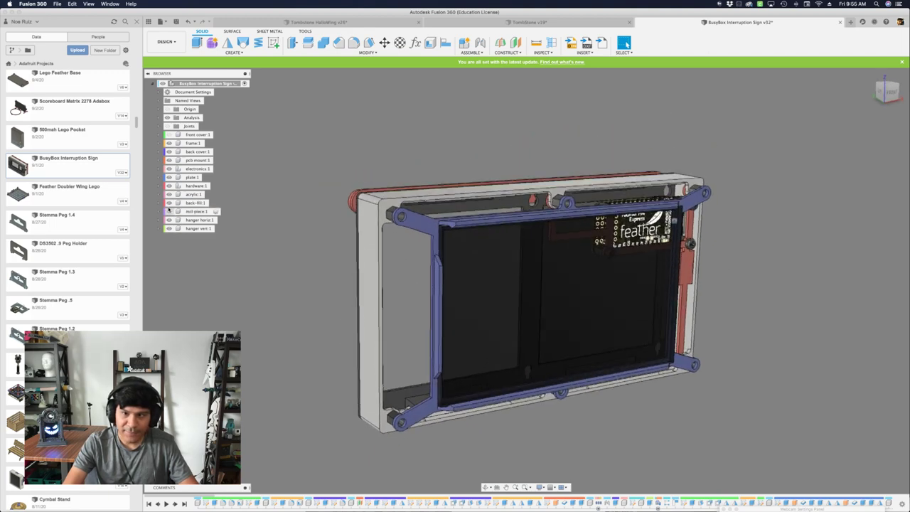
left_click(169, 202)
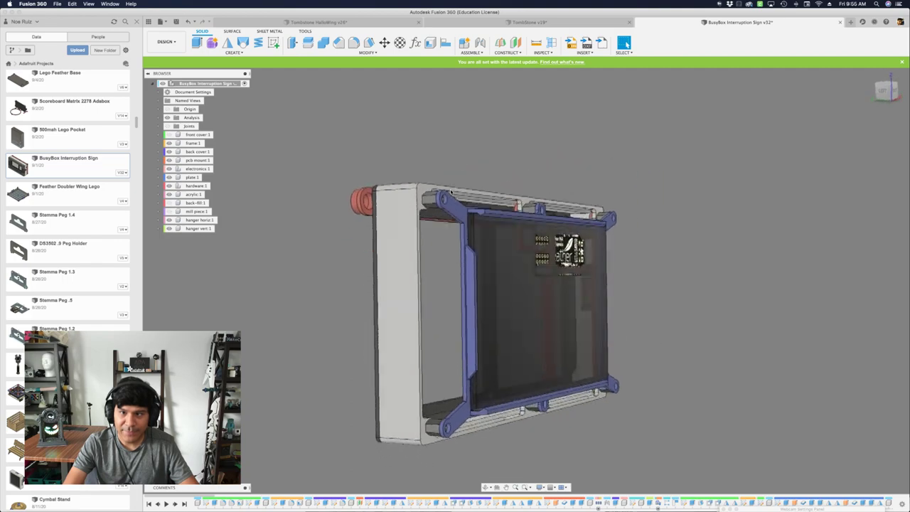
Inspect the frame's inner wall behind the acrylic holder, and compare the sign with its front cover shown and hidden.
scroll(459, 124, "up", 5)
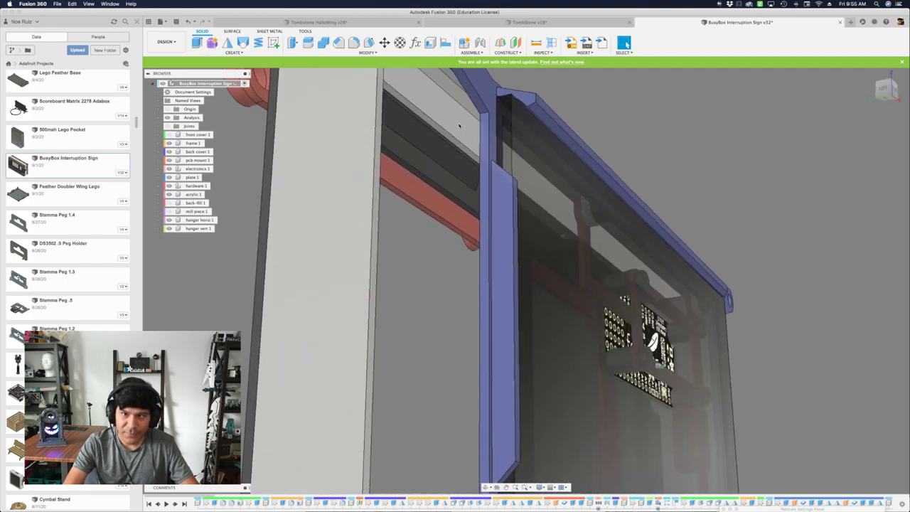
left_click(459, 124)
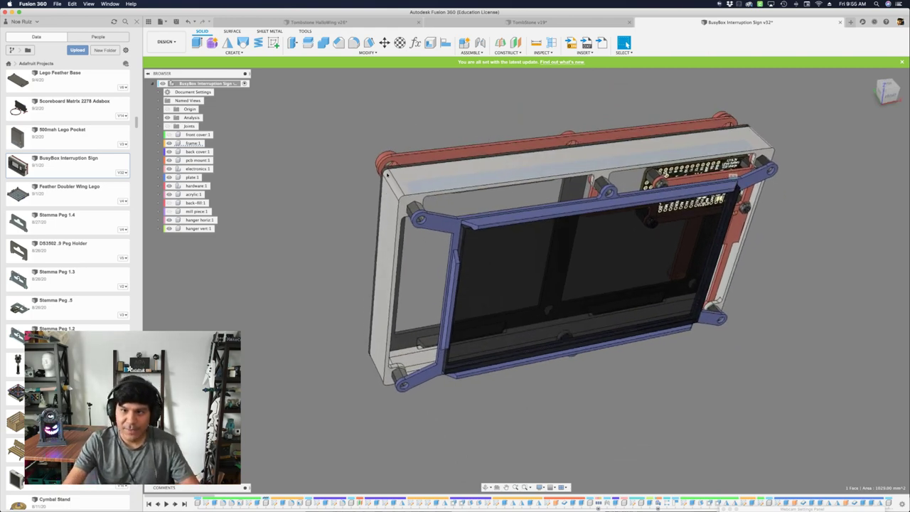
left_click(435, 252)
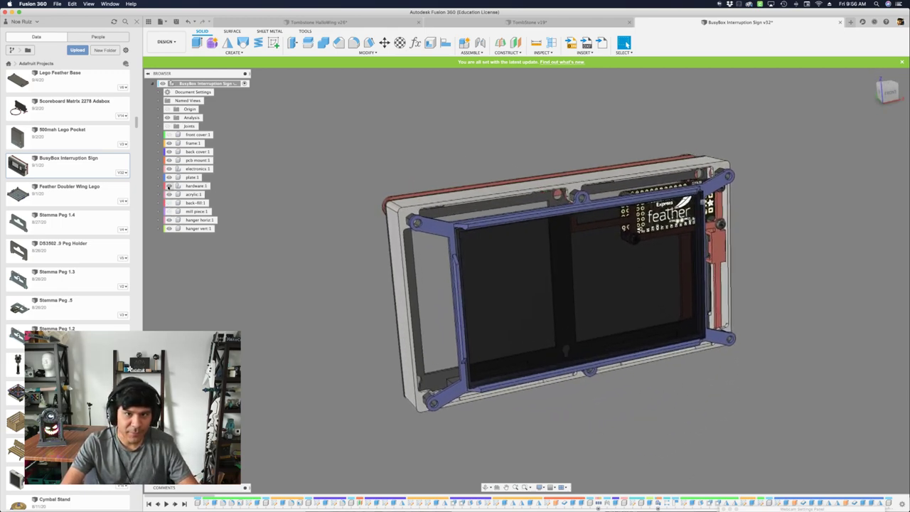
left_click(169, 134)
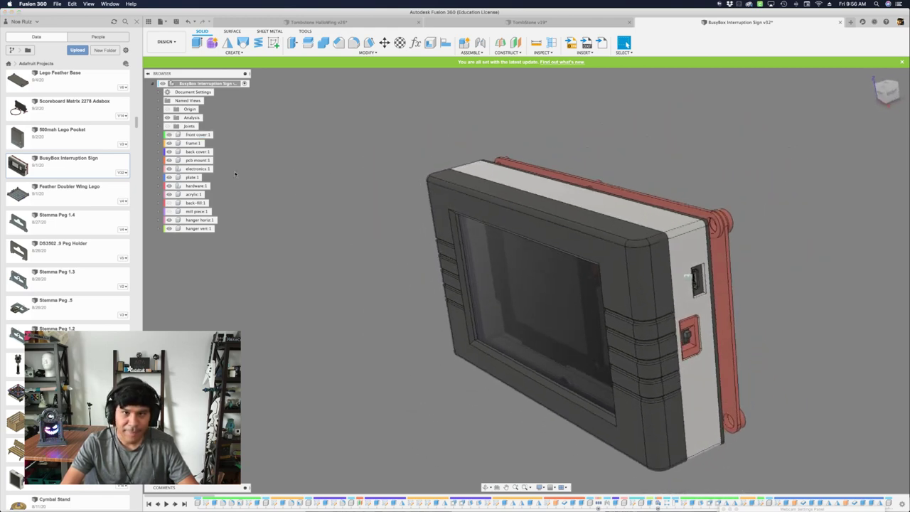
left_click(169, 135)
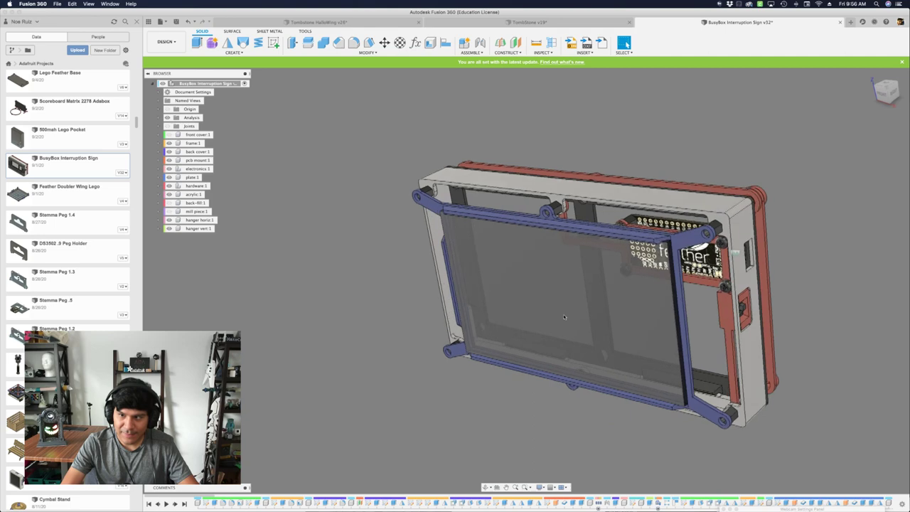
Try sliding the acrylic panel sideways out of its blue holder plate, and undo the move.
left_click(716, 284)
left_click_drag(634, 285, 611, 279)
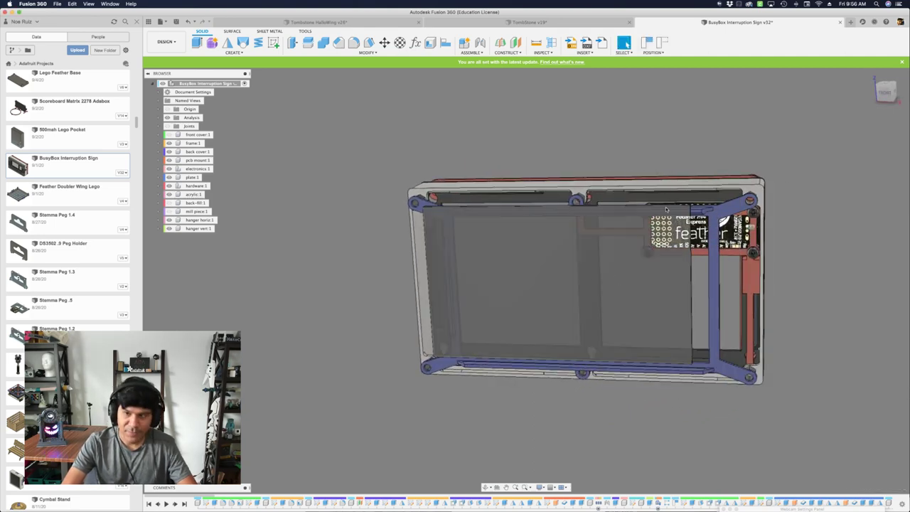
key("super+z")
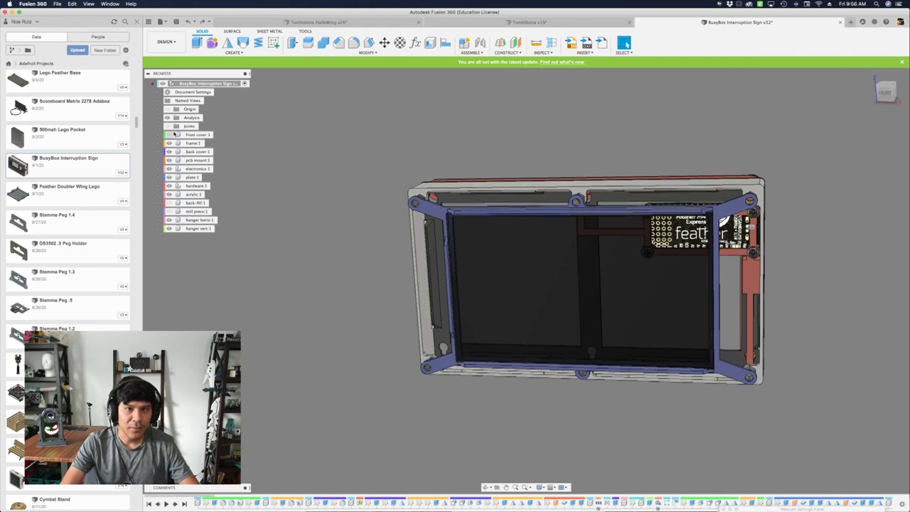
Show the sign's front cover, and return to the Tombstone HalloWing v26 design.
left_click(192, 135)
left_click(169, 134)
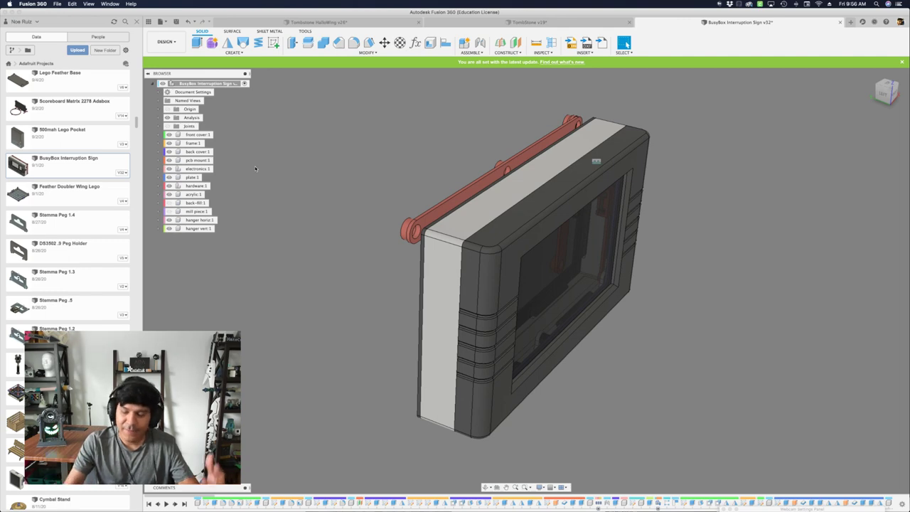
left_click(539, 24)
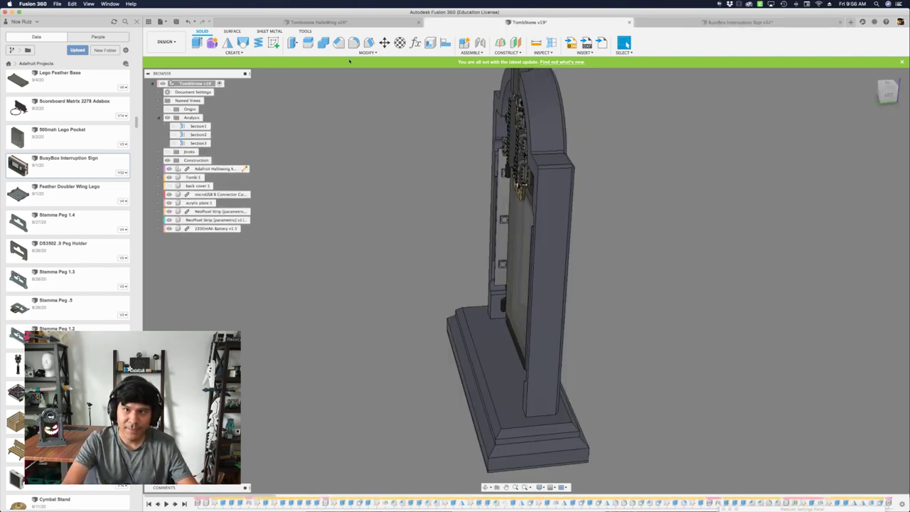
left_click(373, 24)
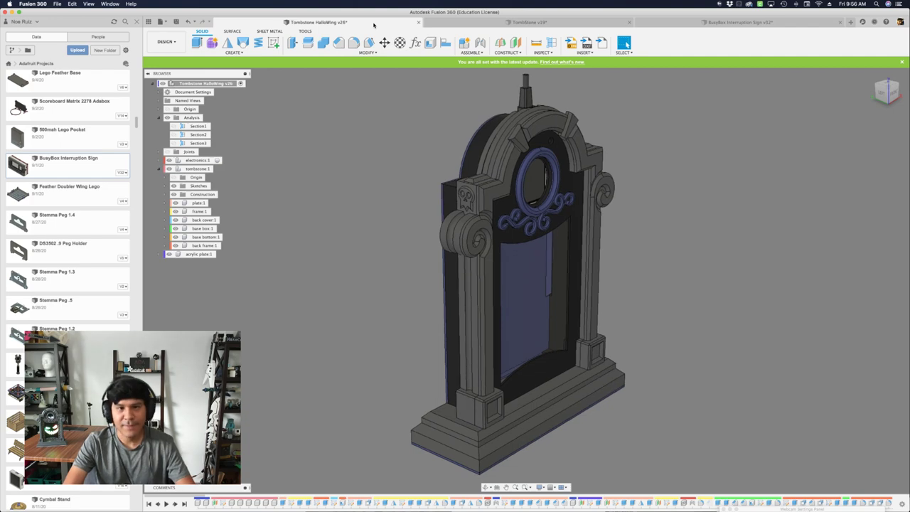
Switch to Safari and review the Black LED Diffusion Acrylic Panel and HalloWing M4 Express product pages, including the board's rear photo.
key("cmd+Tab")
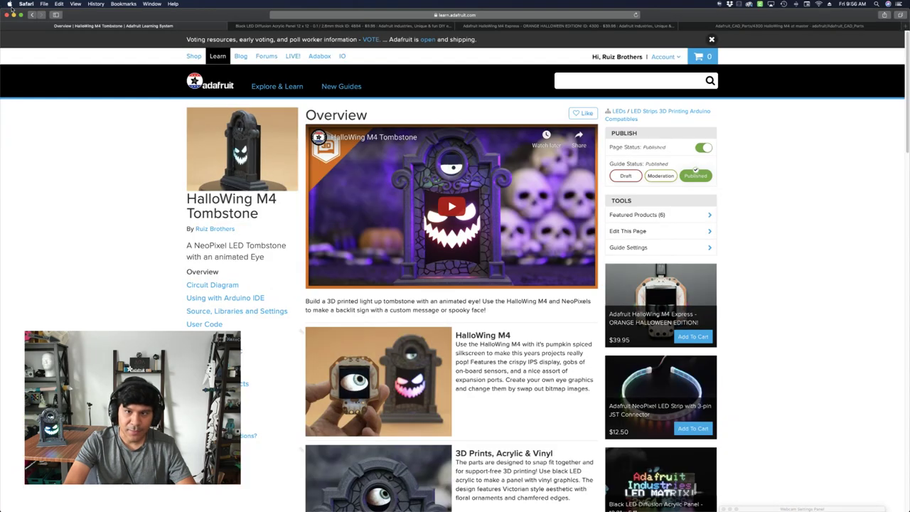
left_click(342, 26)
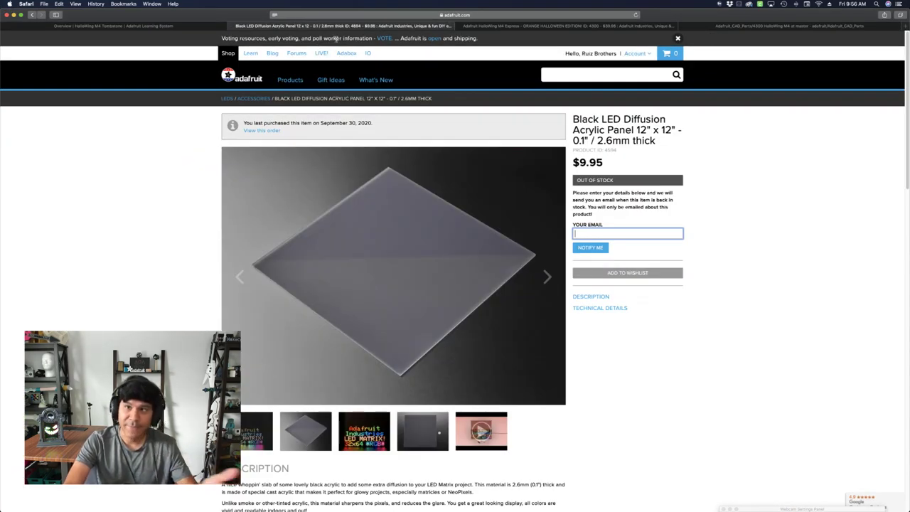
left_click(498, 27)
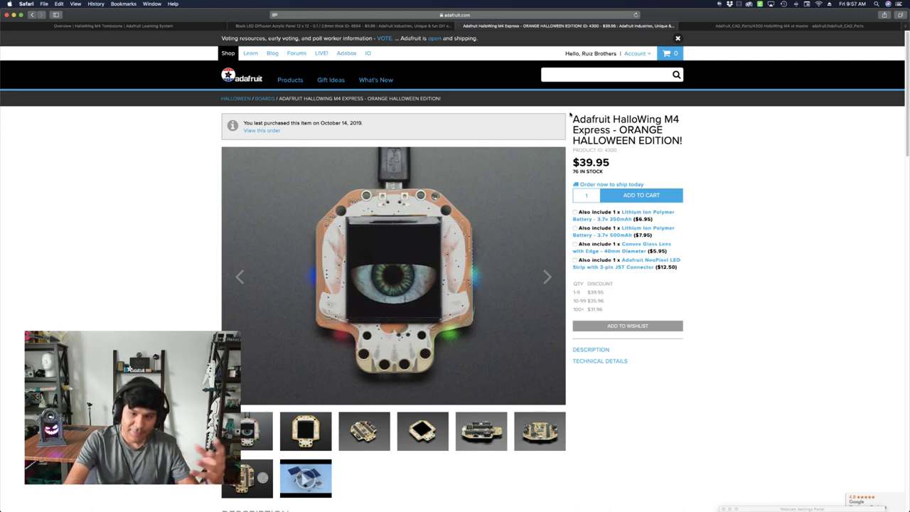
left_click(347, 434)
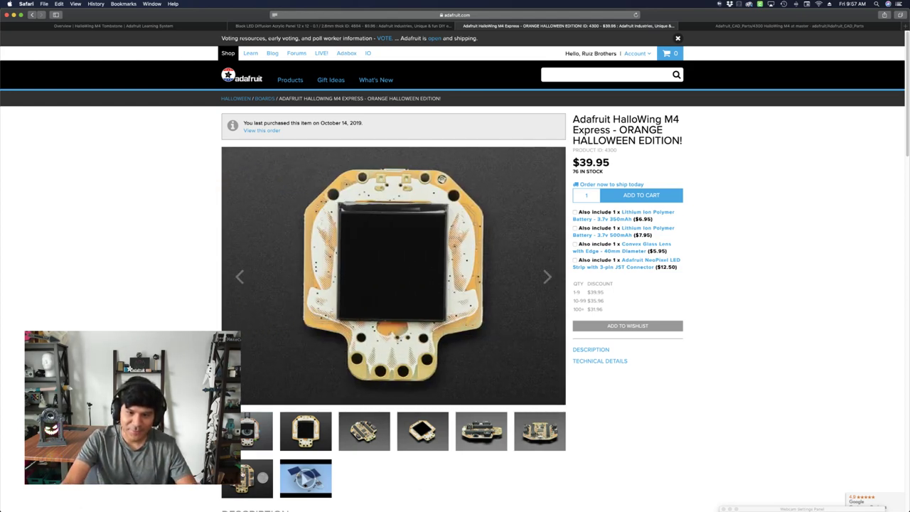
scroll(454, 255, "down", 3)
Switch to Wirecast and put the full-screen camera shot on air.
key("super+shift+Tab")
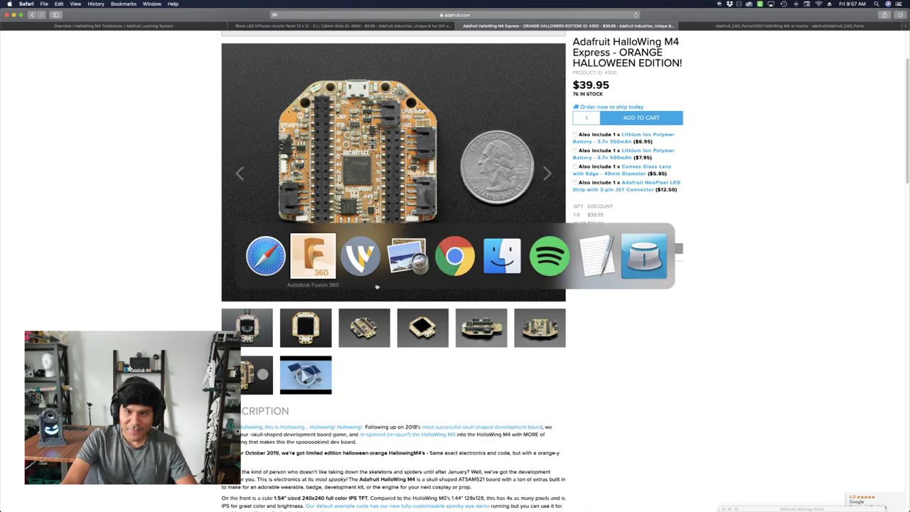
left_click(316, 304)
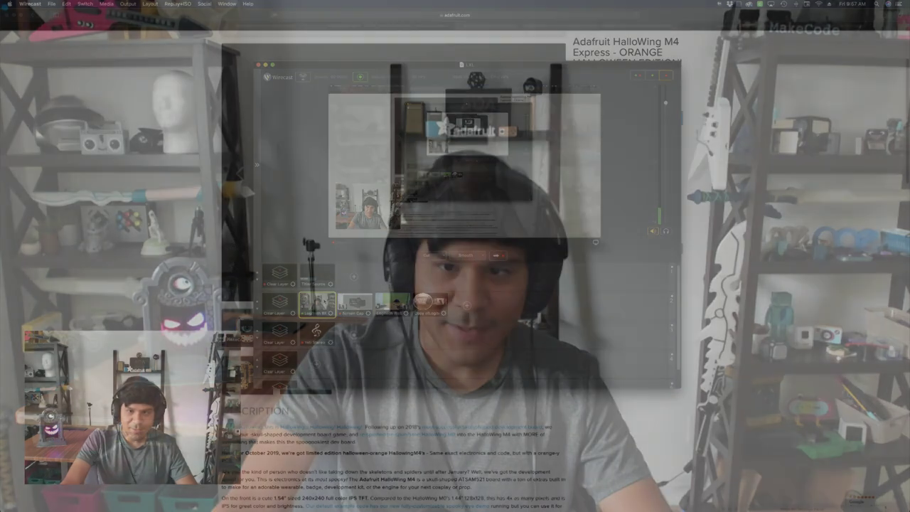